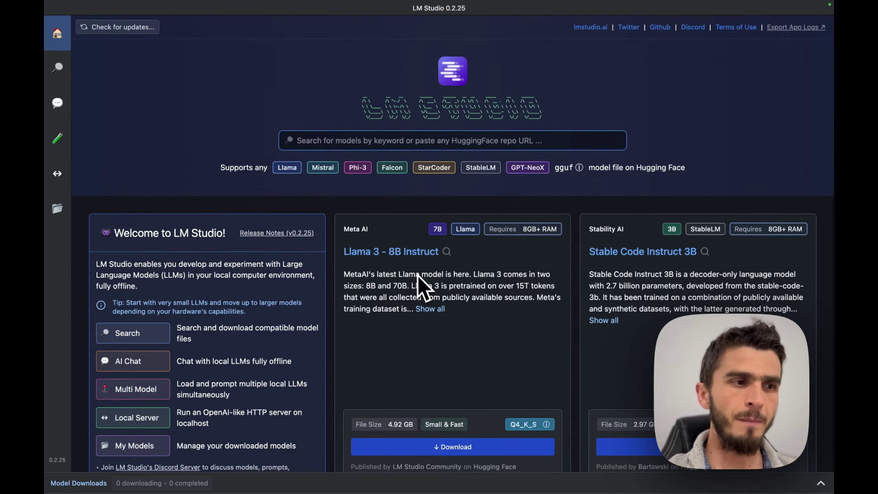
# - Browse the featured models on the home page
pyautogui.scroll(-3, 243, 356)
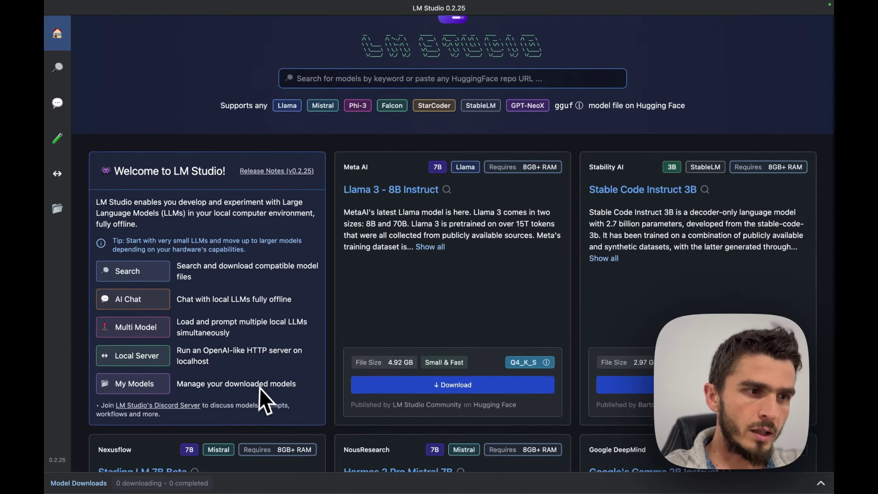
pyautogui.scroll(-3, 225, 356)
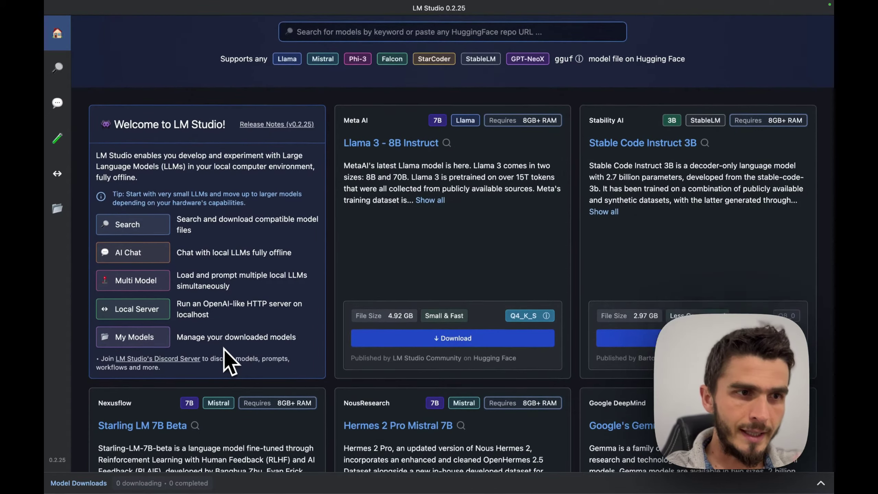
pyautogui.scroll(-3, 680, 300)
pyautogui.scroll(-5, 680, 304)
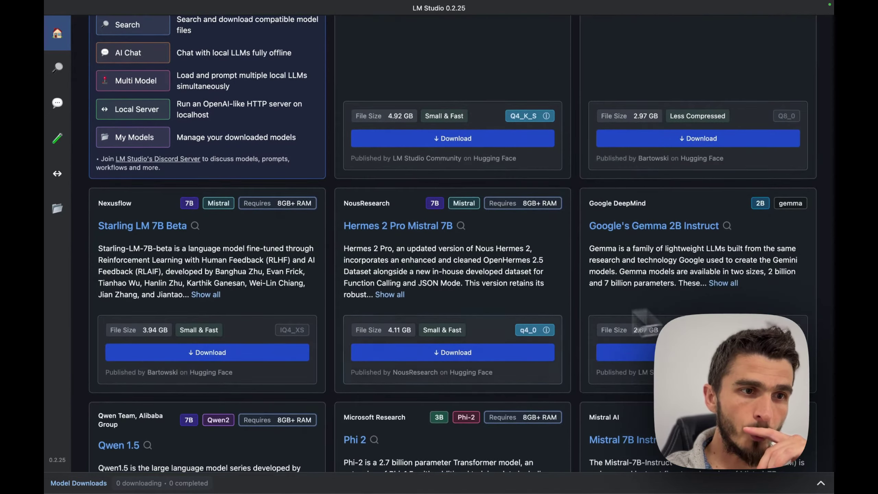
pyautogui.scroll(10, 462, 322)
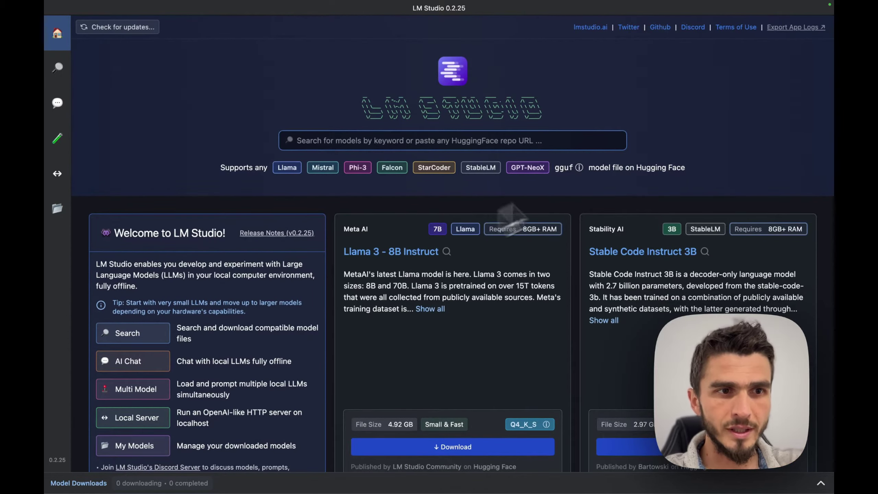
# - Check for application updates, highlight the current version number and close the update notice
pyautogui.moveTo(263, 173)
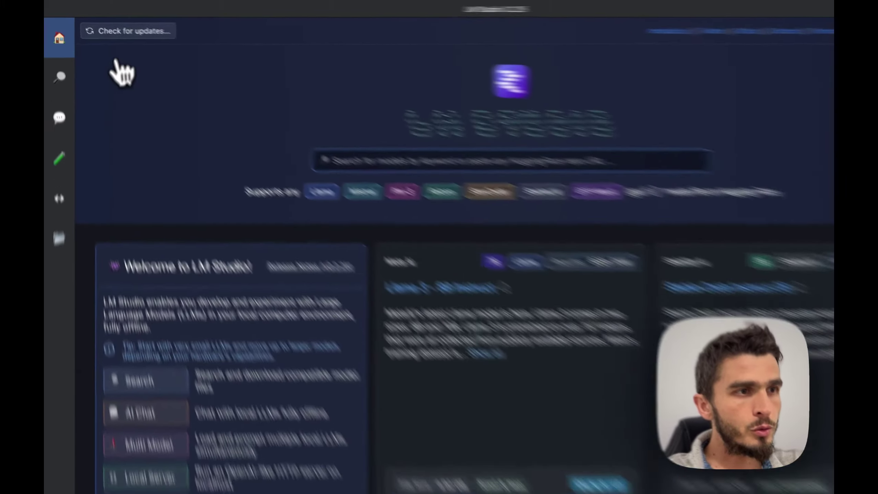
pyautogui.click(118, 27)
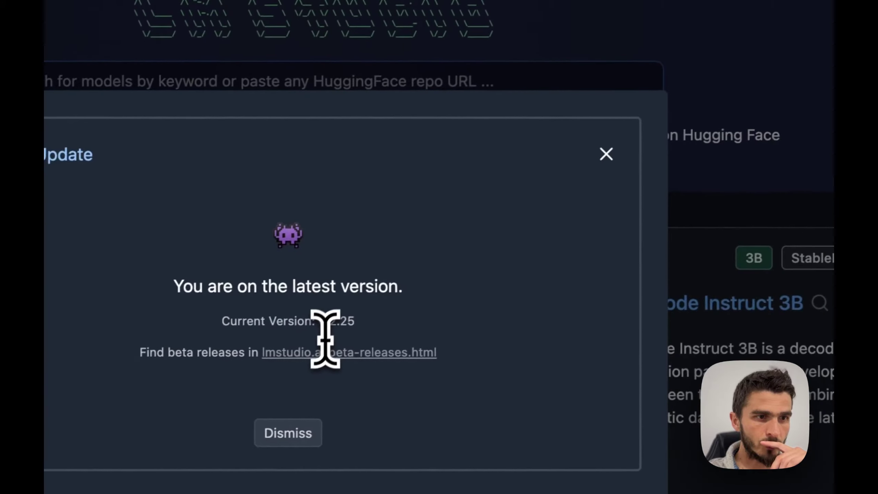
pyautogui.moveTo(713, 342); pyautogui.dragTo(689, 346)
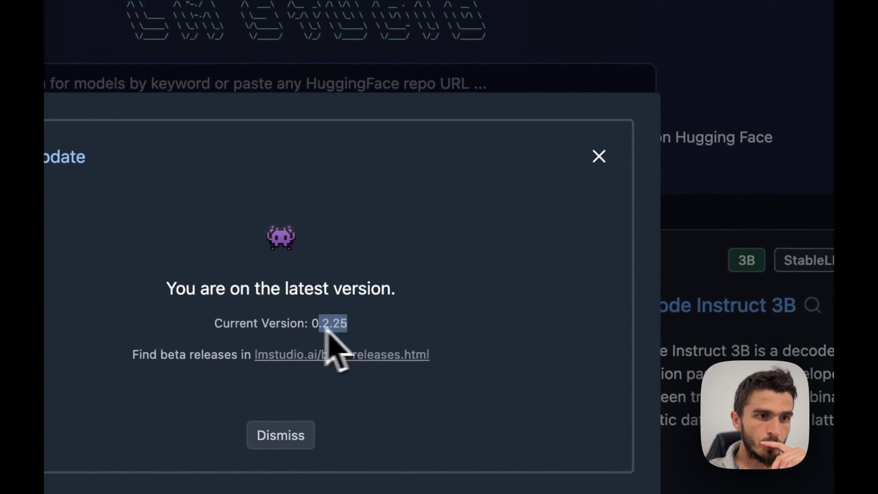
pyautogui.click(599, 156)
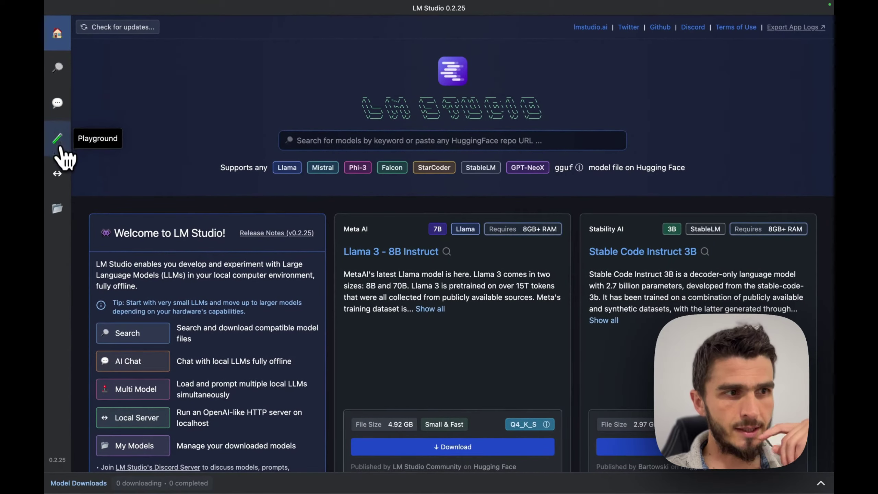
# - Start downloading the suggested Phi-3 by Microsoft model from the My Models page and collapse the download list
pyautogui.click(62, 206)
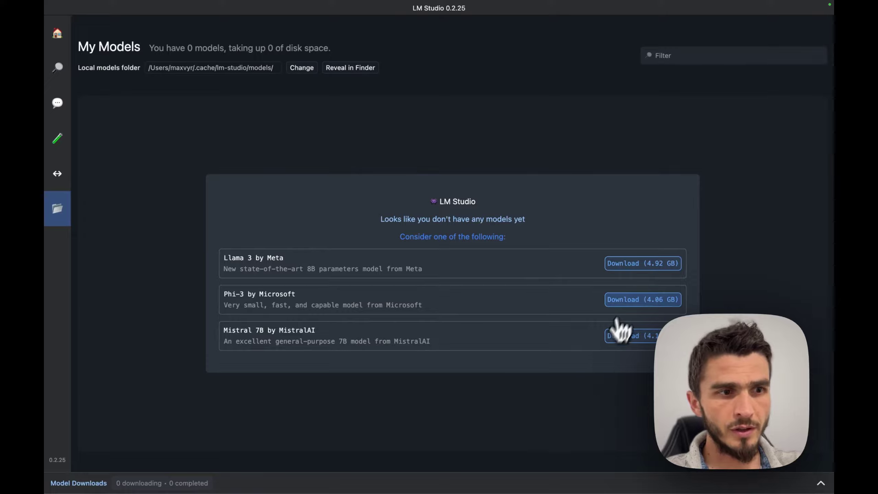
pyautogui.click(624, 300)
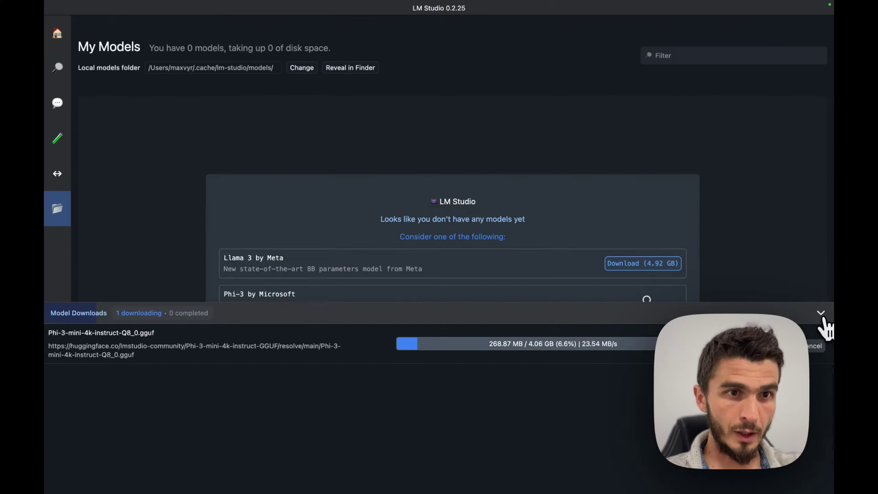
pyautogui.click(822, 314)
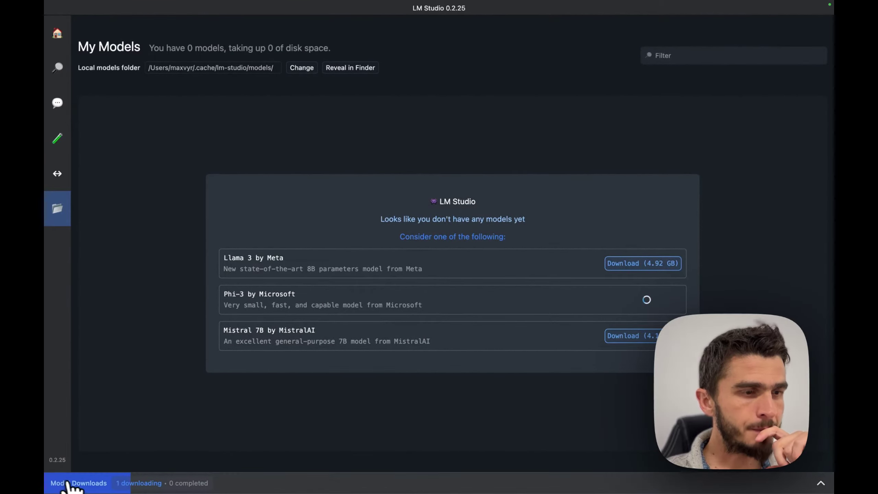
# - Examine the local server's chat completions URL and configuration, and visit the playground and chat pages
pyautogui.click(57, 173)
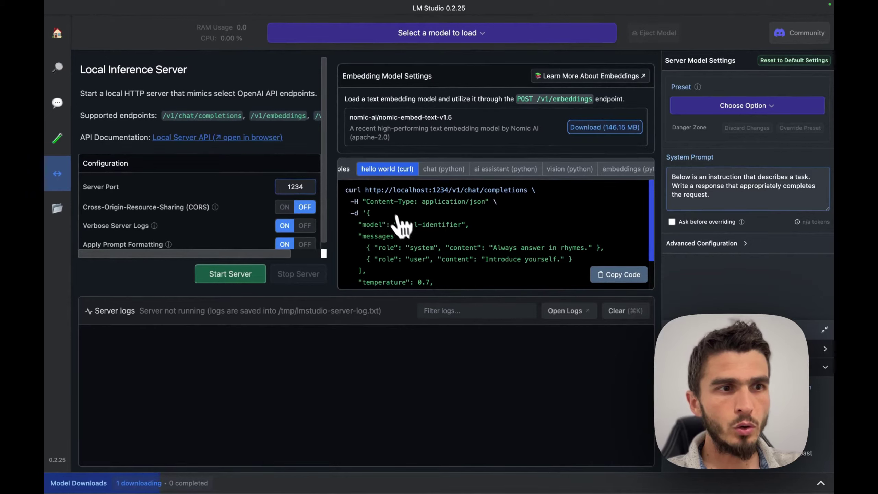
pyautogui.moveTo(366, 190); pyautogui.dragTo(530, 191)
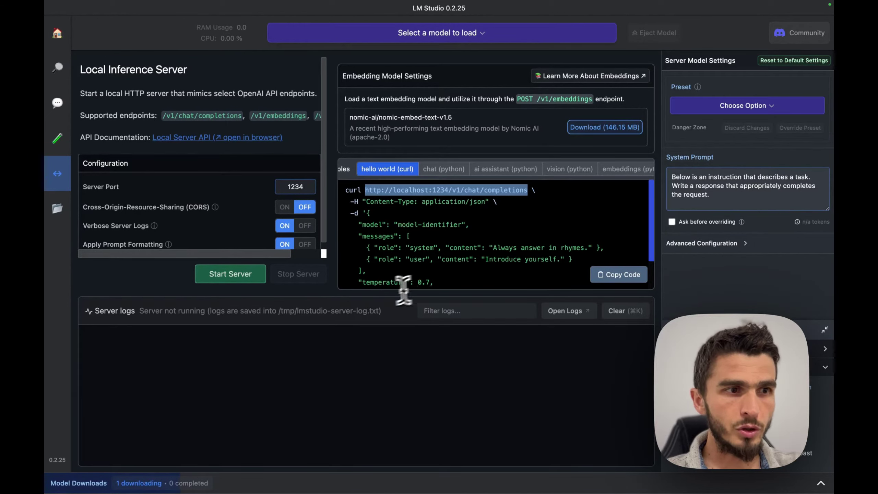
pyautogui.scroll(-1, 208, 204)
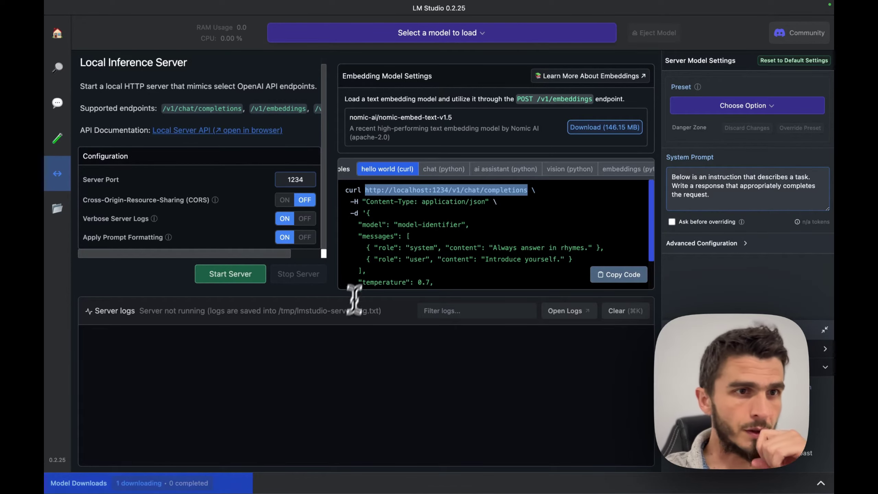
pyautogui.click(57, 138)
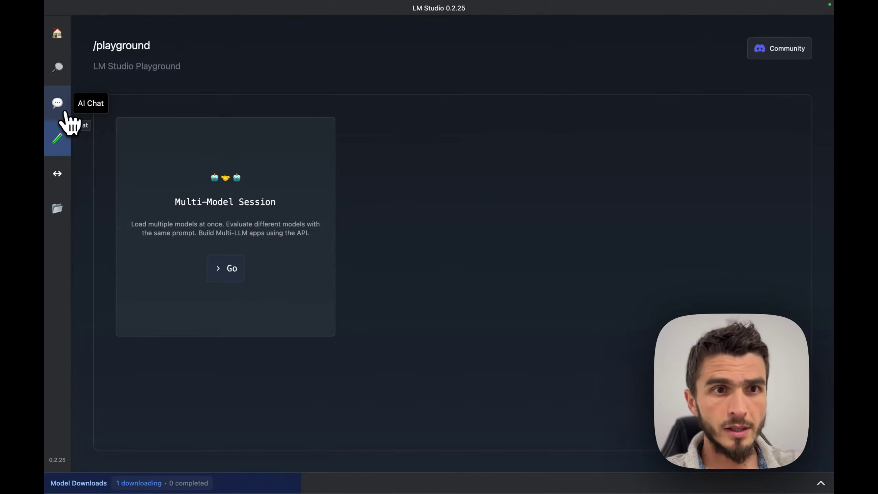
pyautogui.click(66, 112)
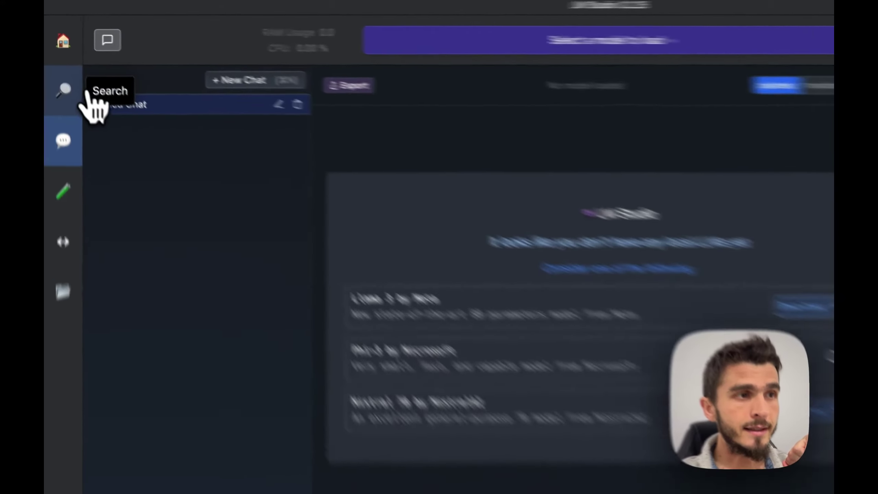
# - Search the model library for "llam" and examine the available files of QuantFactory/Meta-Llama-3-8B-Instruct-GGUF
pyautogui.click(58, 68)
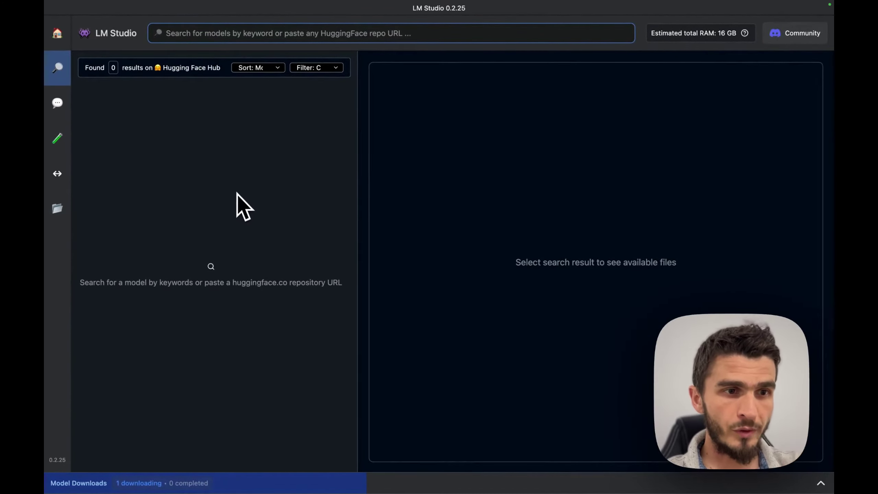
pyautogui.write('ll')
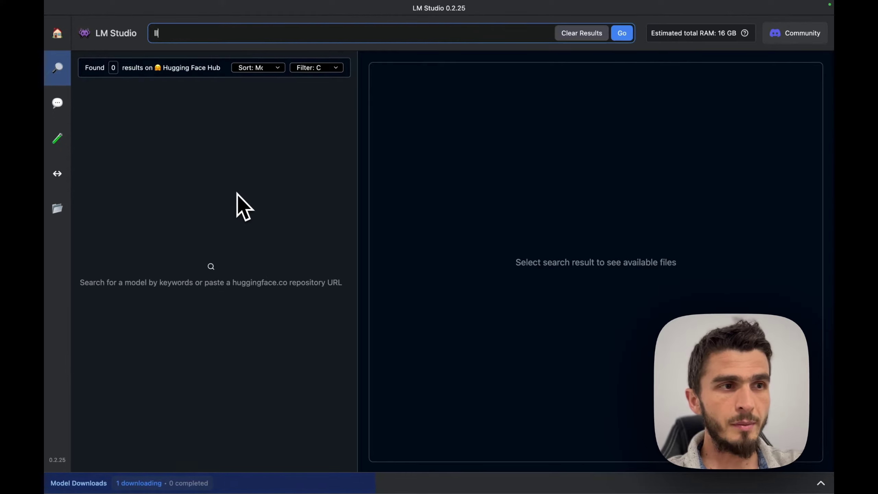
pyautogui.write('am')
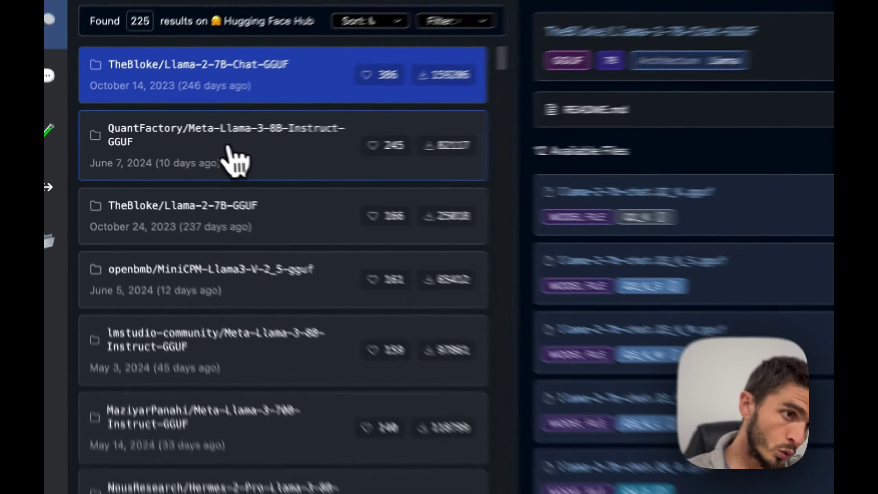
pyautogui.click(175, 154)
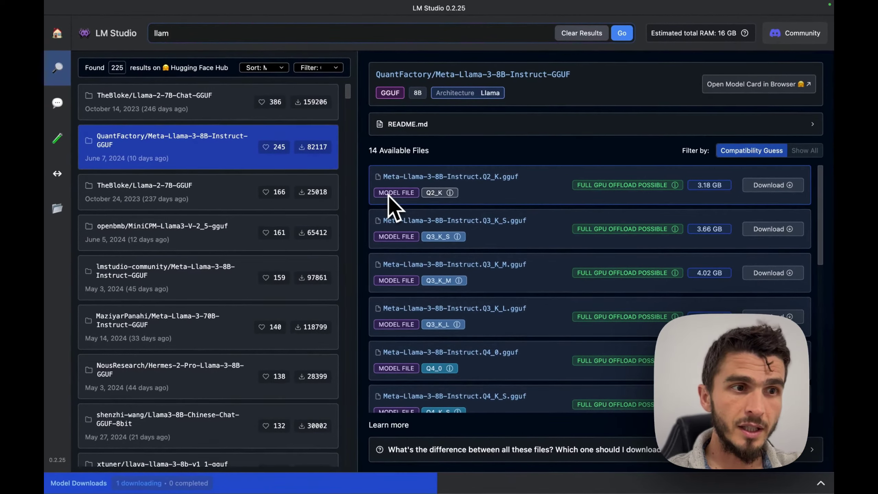
pyautogui.moveTo(439, 193)
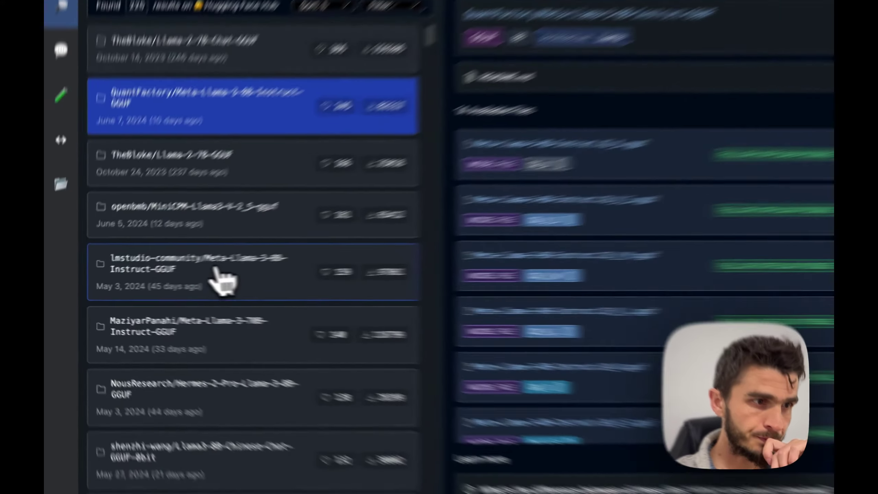
# - View lmstudio-community/Meta-Llama-3-8B-Instruct-GGUF, browse the remaining search results and clear the search term
pyautogui.click(180, 282)
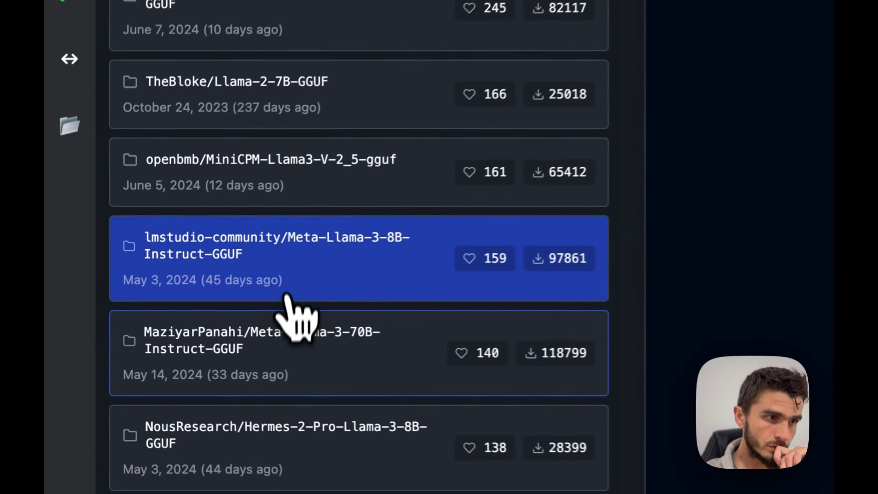
pyautogui.scroll(-7, 171, 326)
pyautogui.scroll(-3, 303, 372)
pyautogui.scroll(10, 303, 372)
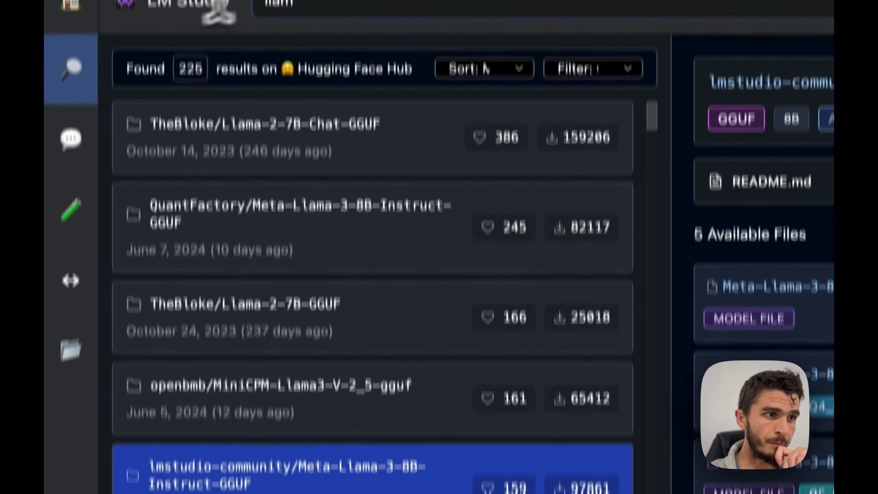
pyautogui.doubleClick(296, 59)
pyautogui.press('BackSpace')
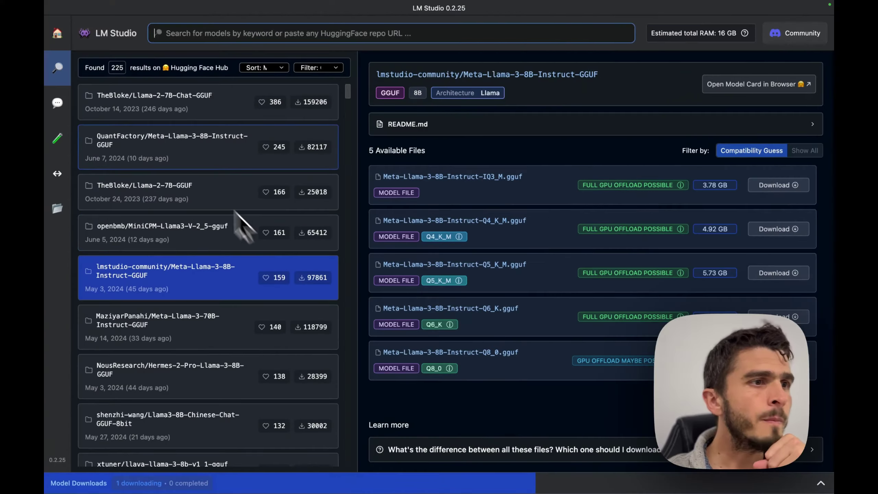
# - Return to the AI chat and look at which models are available to load
pyautogui.click(57, 103)
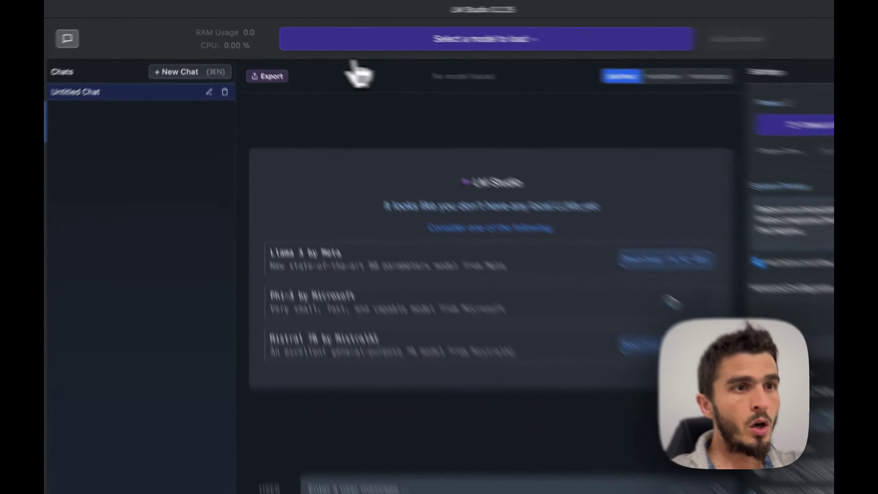
pyautogui.click(394, 36)
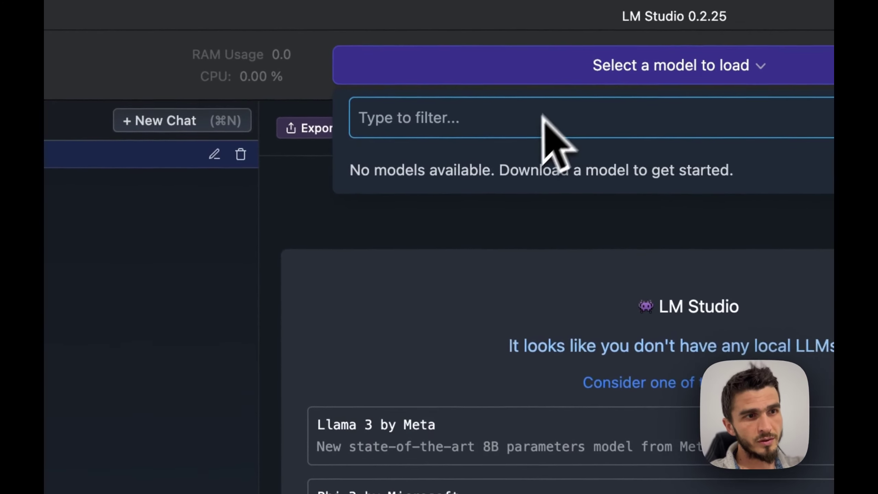
pyautogui.click(632, 65)
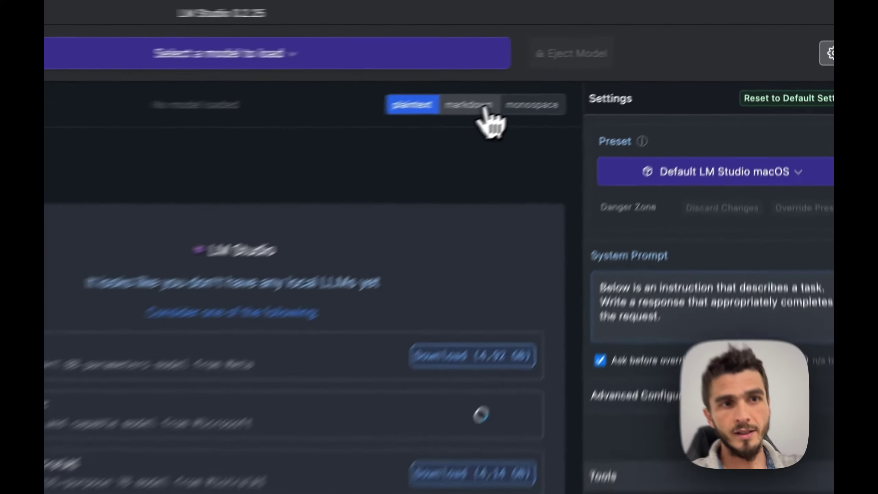
# - Set the chat's text display format to markdown and look over the available presets without changing the preset
pyautogui.click(590, 64)
pyautogui.click(629, 65)
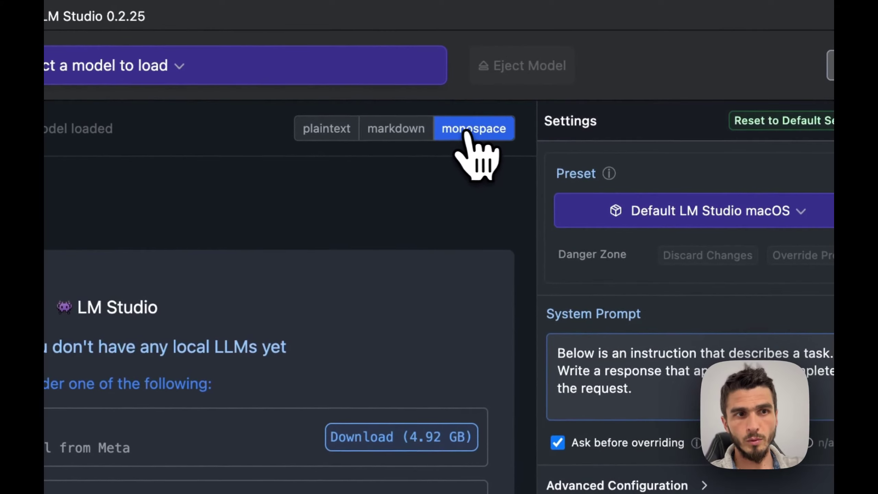
pyautogui.click(416, 132)
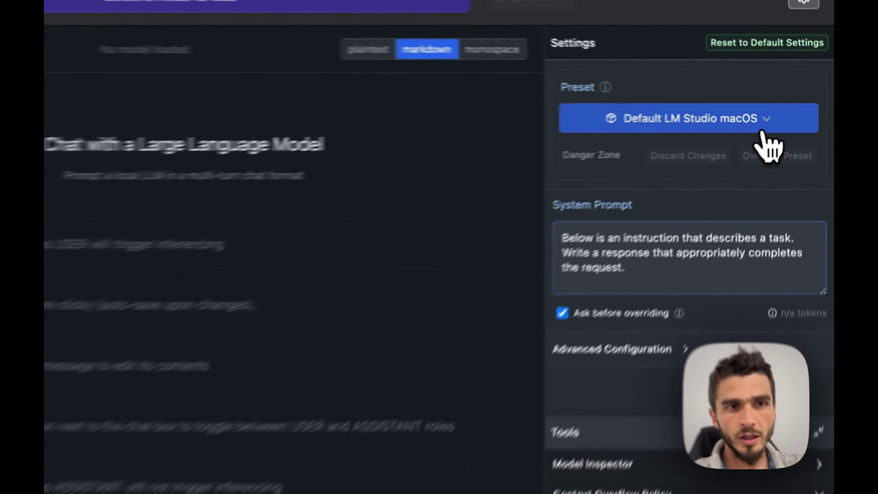
pyautogui.click(763, 132)
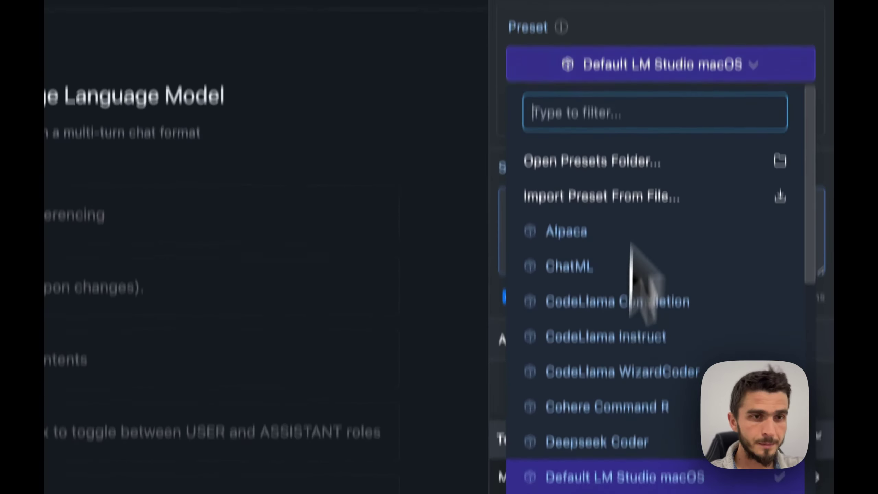
pyautogui.click(662, 133)
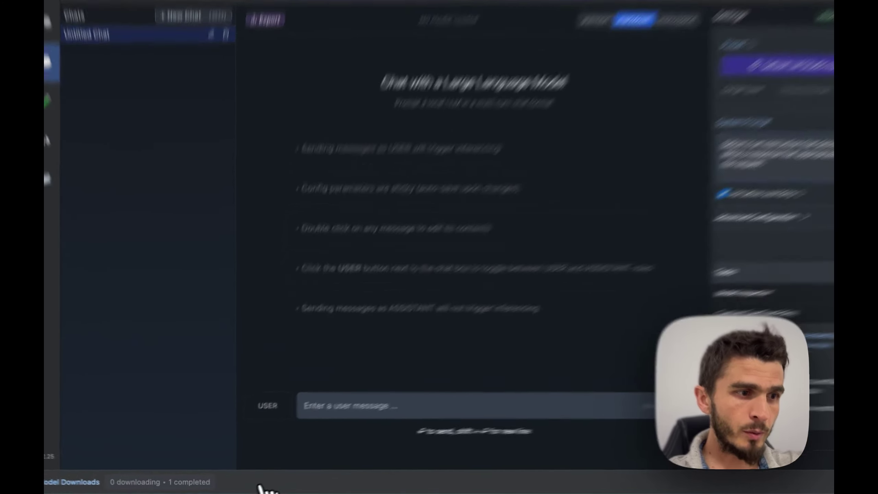
# - Clear the completed Phi-3 entry from the model downloads and collapse the download list
pyautogui.click(266, 487)
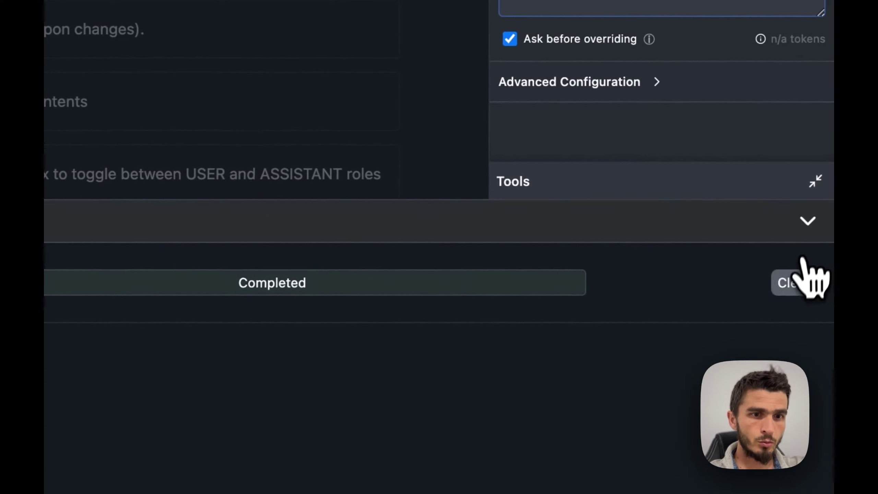
pyautogui.click(803, 278)
pyautogui.click(808, 221)
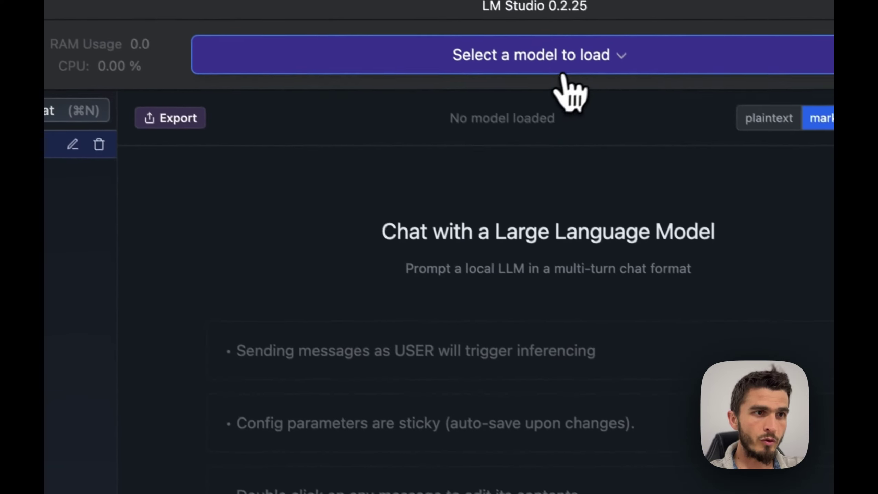
# - Load the Phi 3 mini 4k instruct model into the chat and accept the new system prompt of its Phi 3 preset
pyautogui.click(562, 73)
pyautogui.click(353, 162)
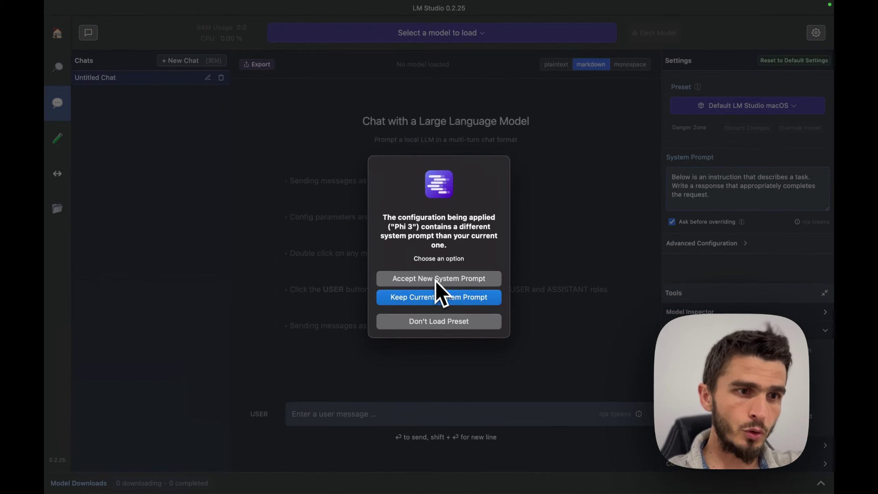
pyautogui.click(436, 281)
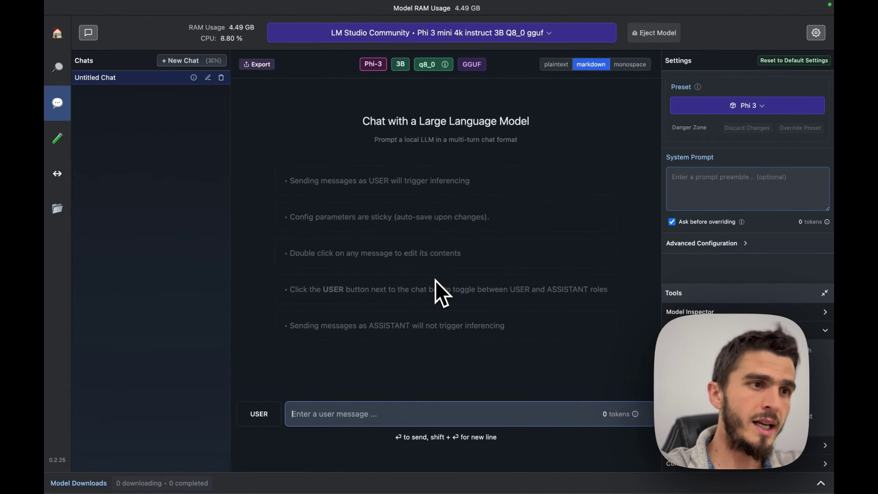
# - Write a message asking a Vue/NuxtJs expert for a simple clickable purple button styled with Tailwind, inserting "need to" before "use Tailwind"
pyautogui.moveTo(228, 28); pyautogui.dragTo(254, 29)
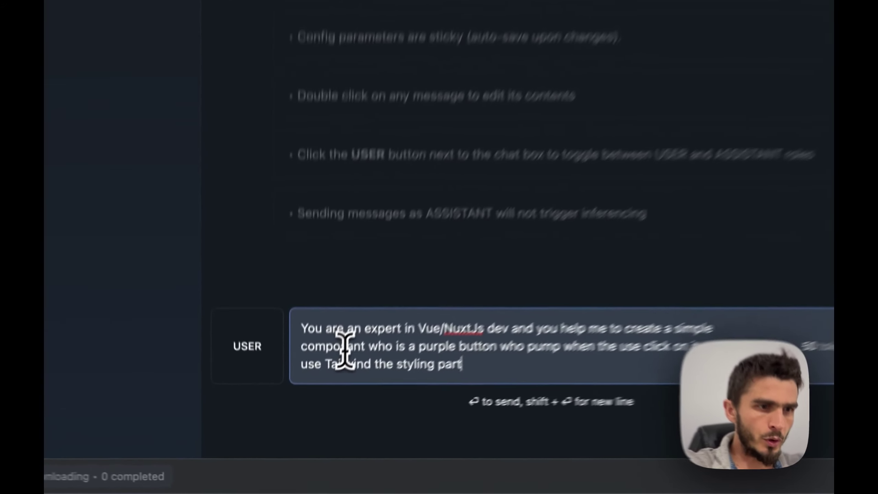
pyautogui.moveTo(398, 456)
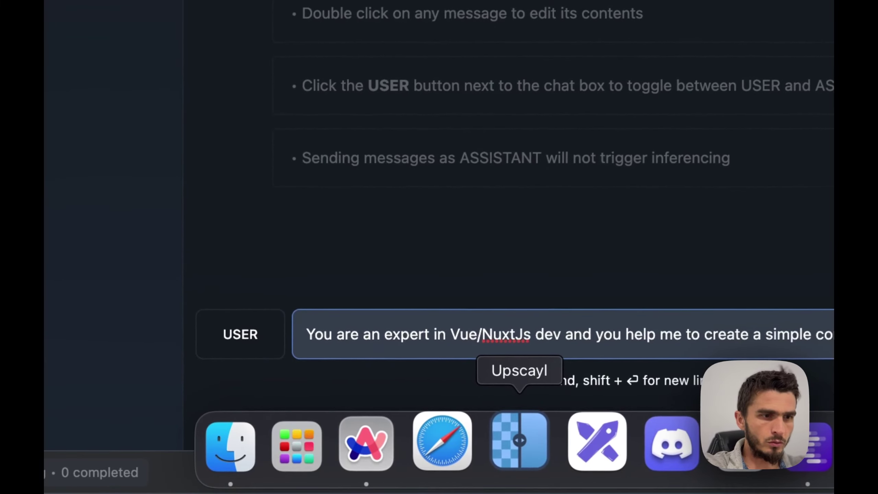
pyautogui.press('shift+super+Down')
pyautogui.press('Left')
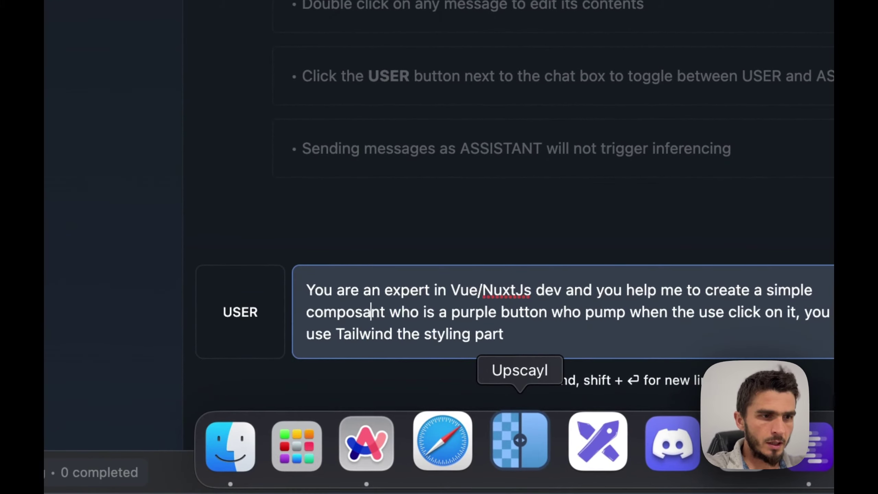
pyautogui.write('need to')
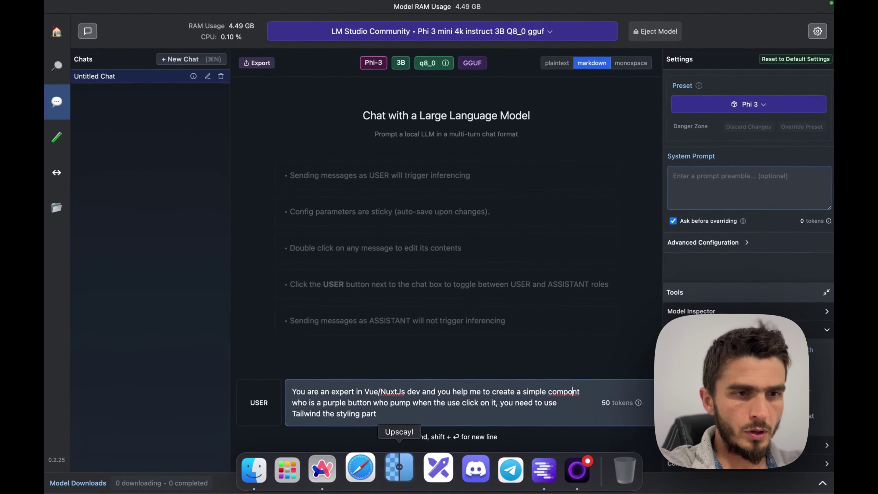
# - Correct the misspelled word after "simple" to "component" in the message and send it to the model
pyautogui.press('BackSpace')
pyautogui.press('BackSpace')
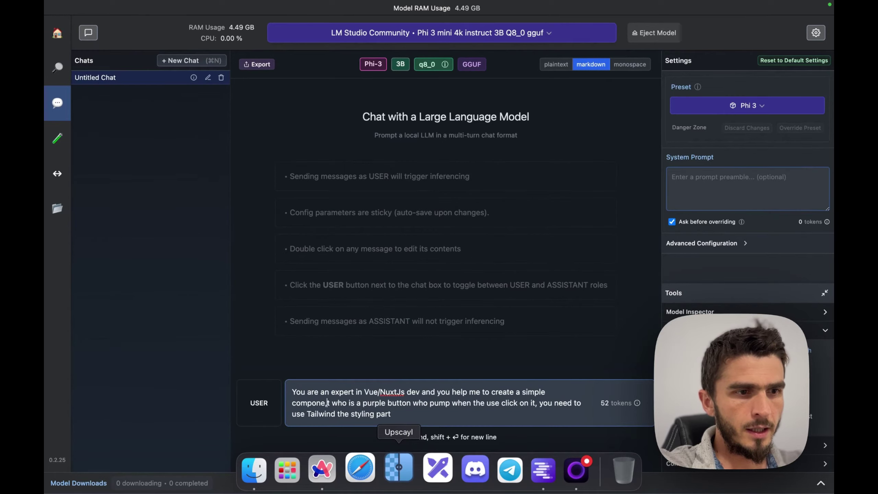
pyautogui.write('n')
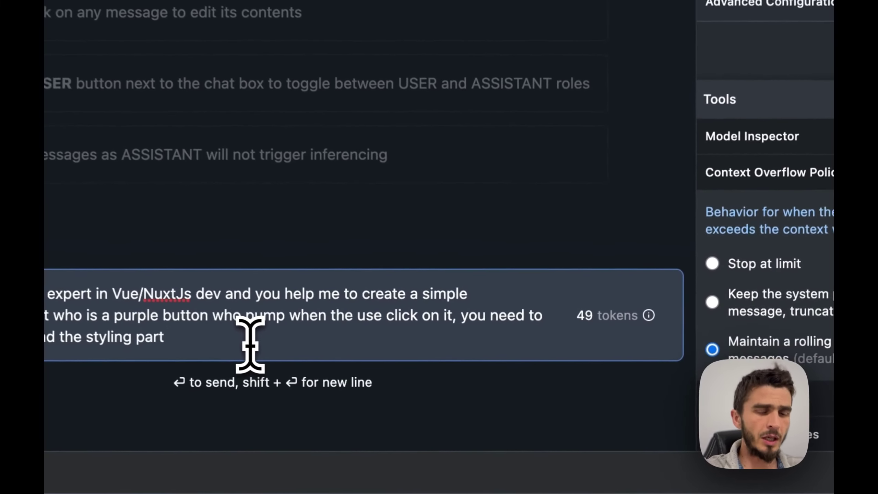
pyautogui.moveTo(640, 403)
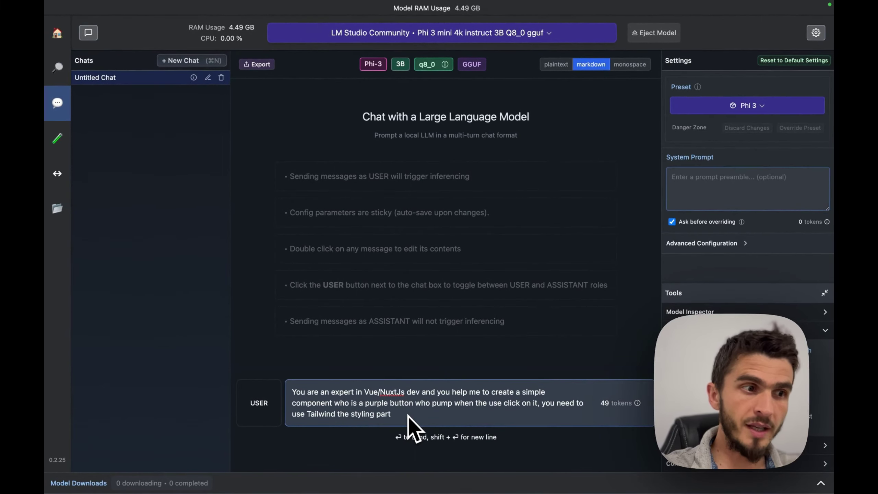
pyautogui.press('Return')
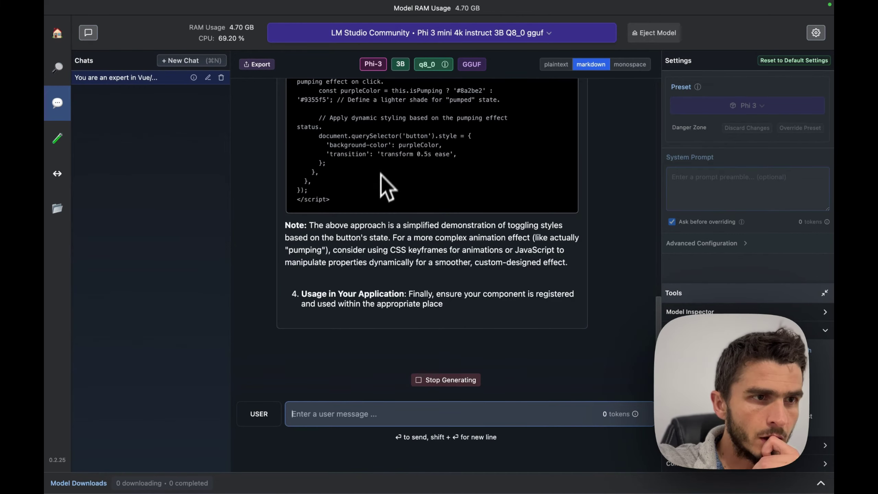
# - Look back through the generated answer and have the model continue it
pyautogui.scroll(5, 360, 155)
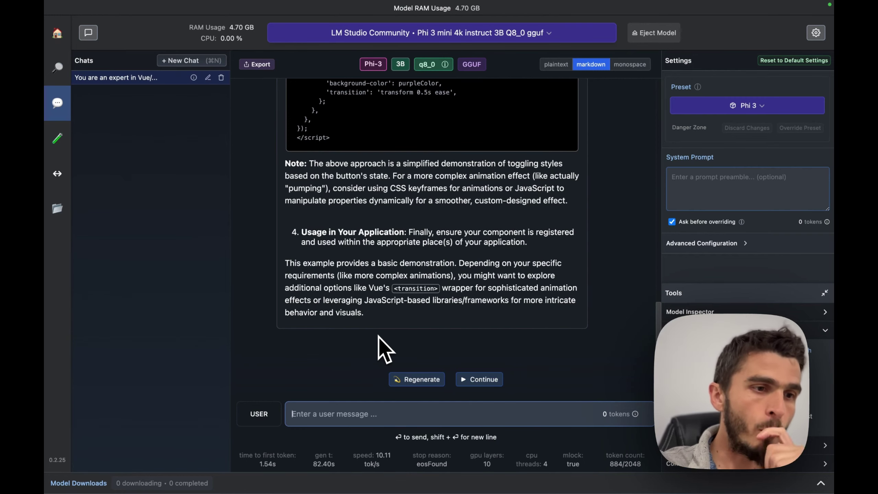
pyautogui.click(479, 380)
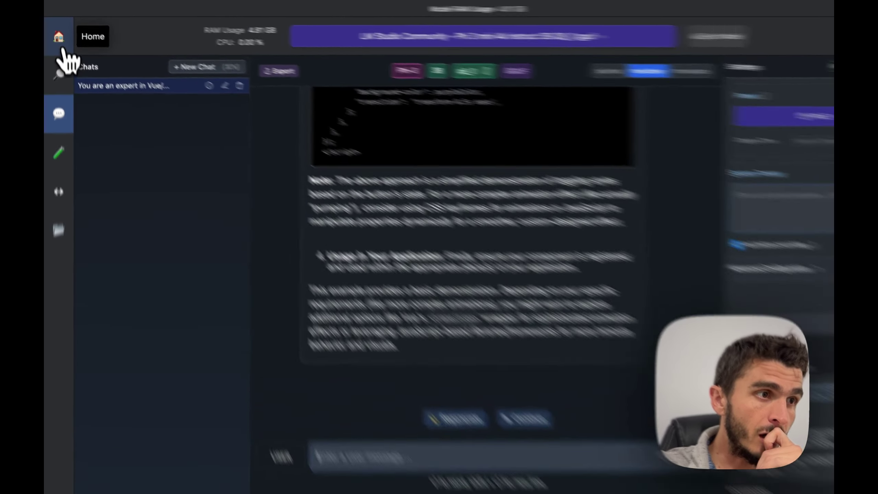
# - Browse the featured models on the home page and open the model search page
pyautogui.click(57, 33)
pyautogui.scroll(-5, 598, 402)
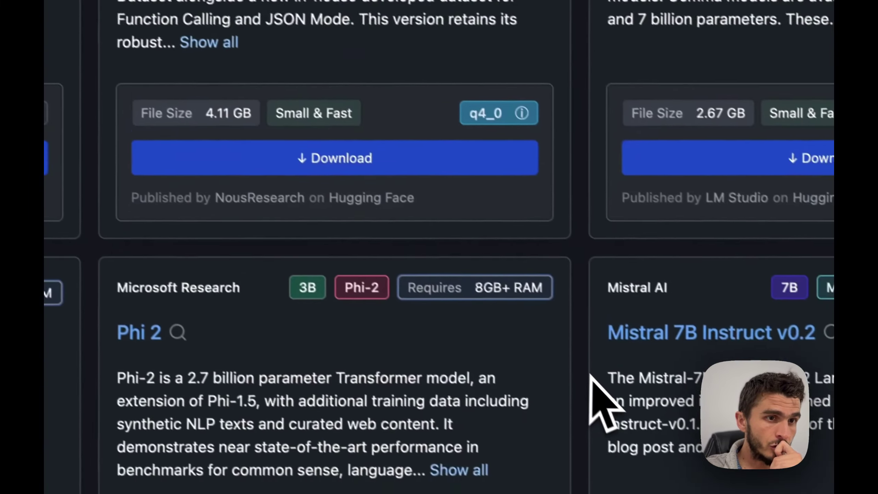
pyautogui.scroll(5, 581, 387)
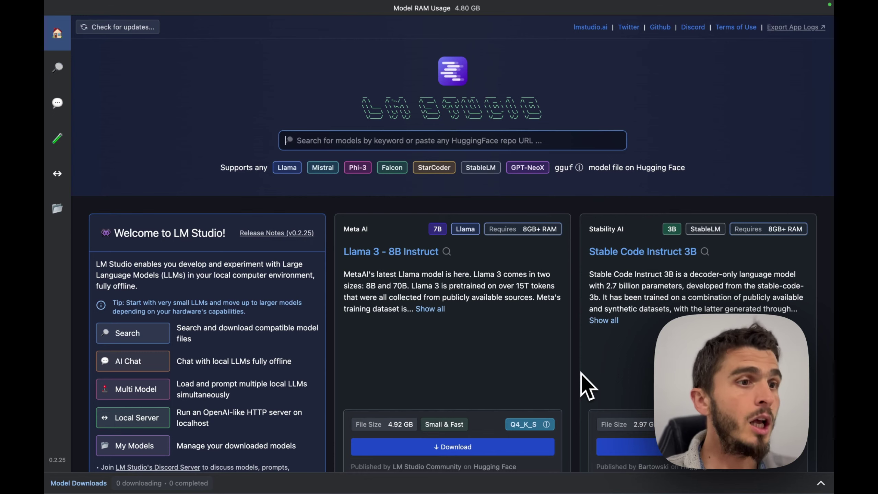
pyautogui.click(58, 71)
# - Return to the AI chat and eject the loaded Phi 3 mini 4k instruct model
pyautogui.click(57, 103)
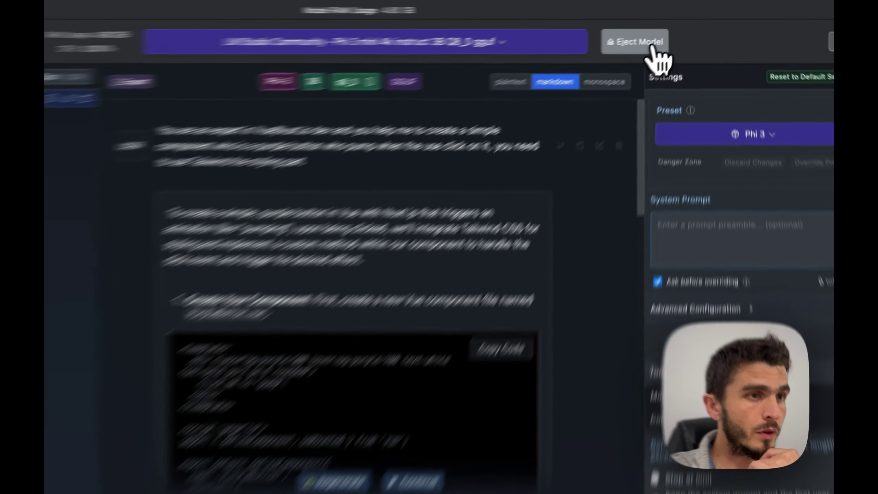
pyautogui.click(669, 39)
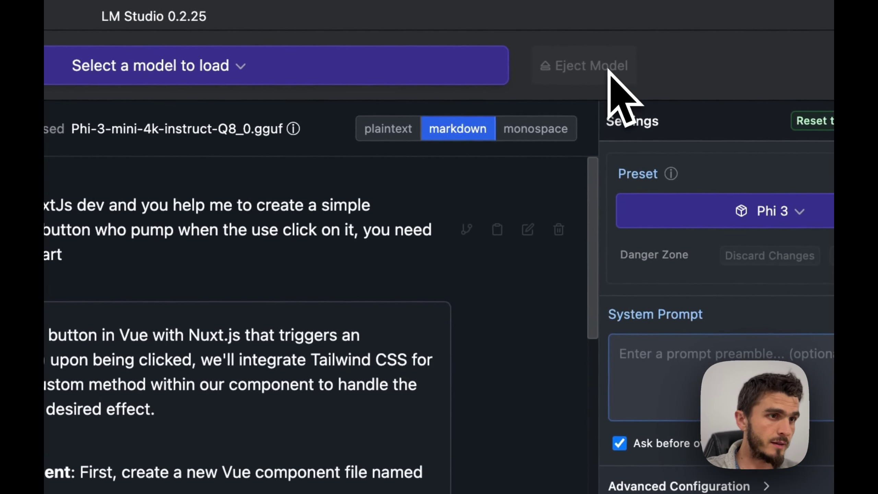